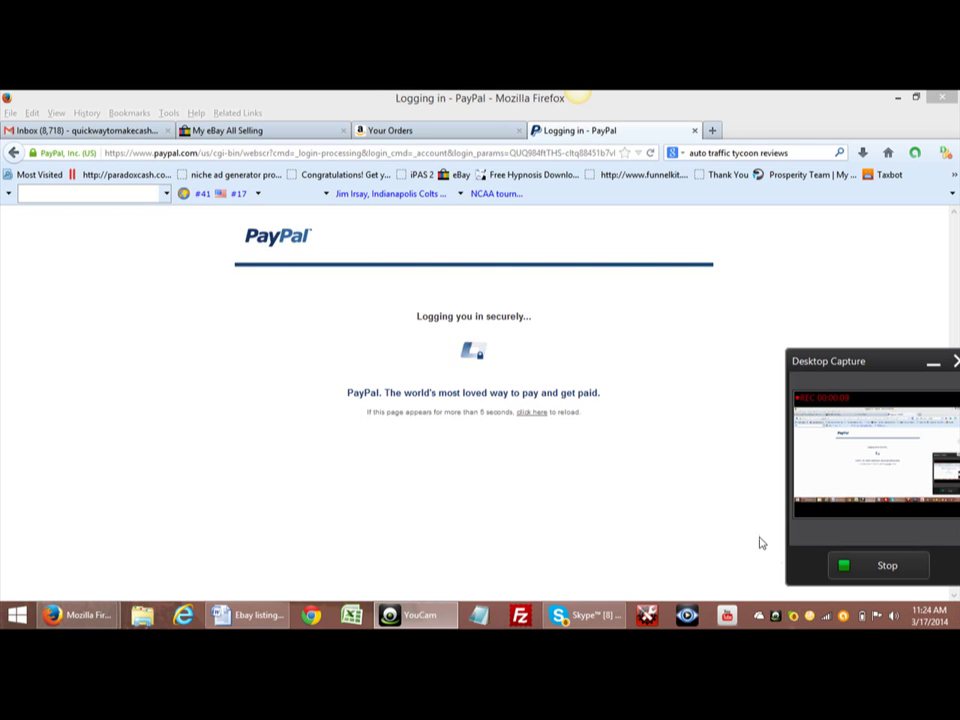
# Bring Firefox forward and let PayPal load the account overview showing the $380.18 USD balance
pyautogui.click(532, 414)
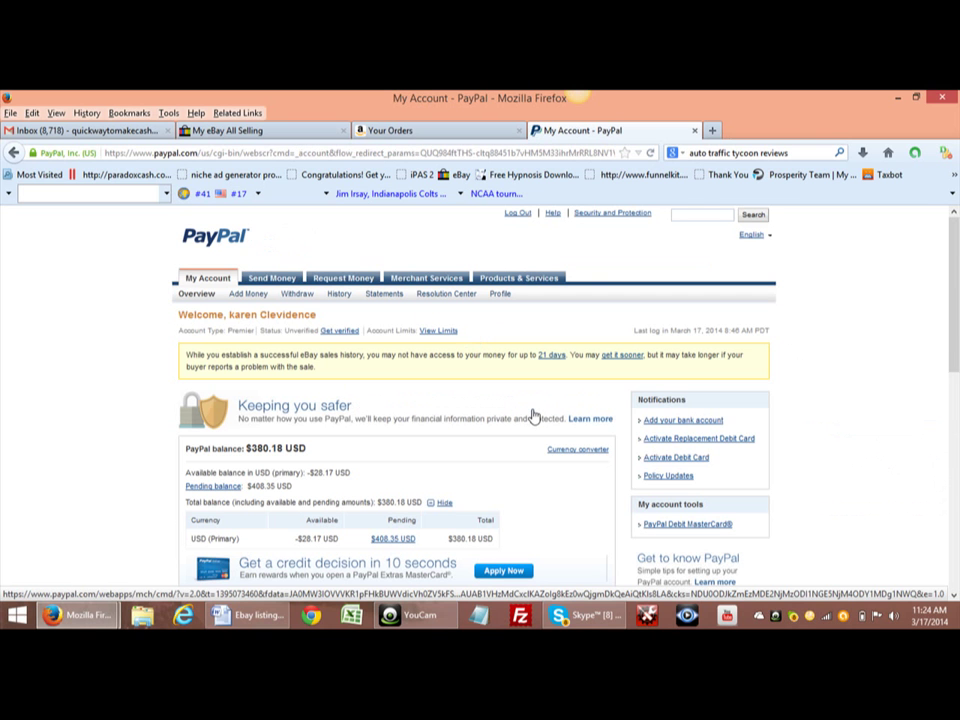
# Show tracking for the March 14, 2014 McDavid 491 Waist Trimmer order and select its UPS tracking ID
pyautogui.click(438, 132)
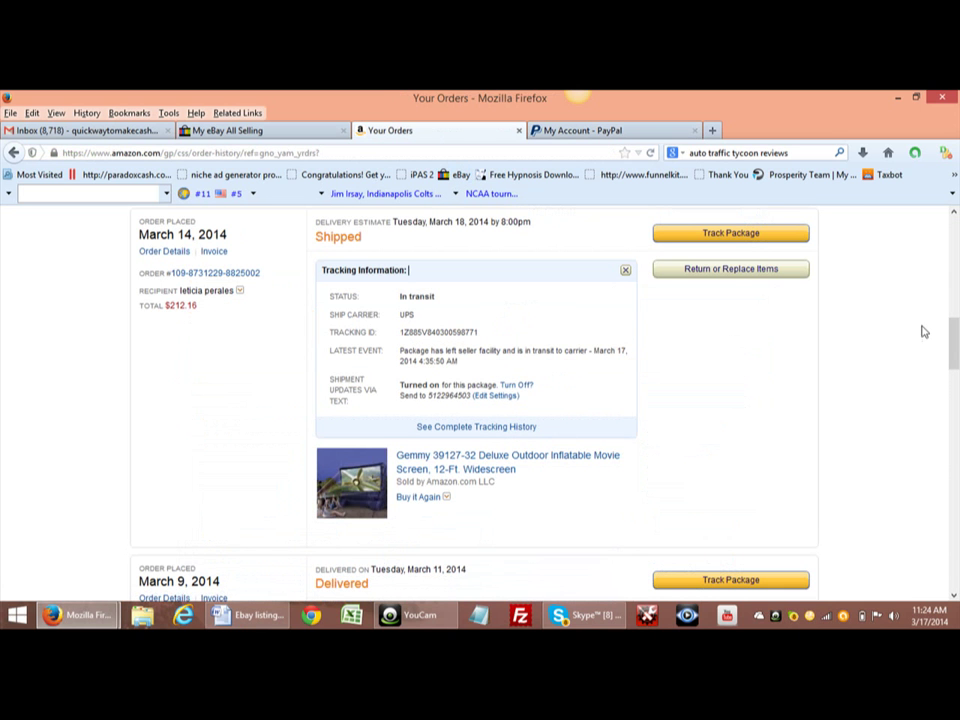
pyautogui.moveTo(953, 345); pyautogui.dragTo(950, 255)
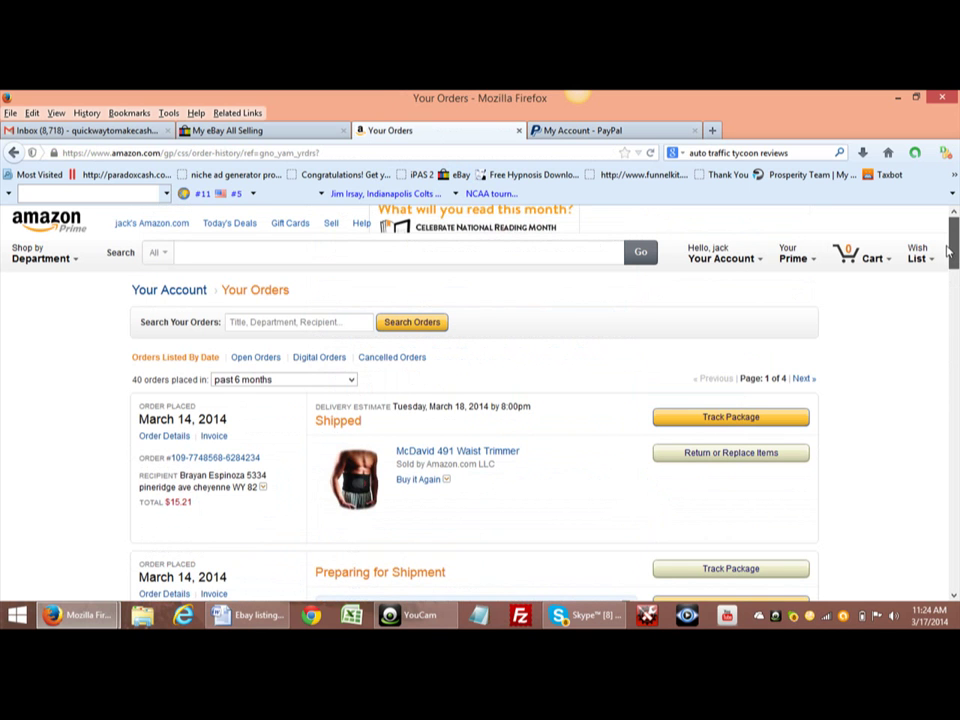
pyautogui.click(718, 420)
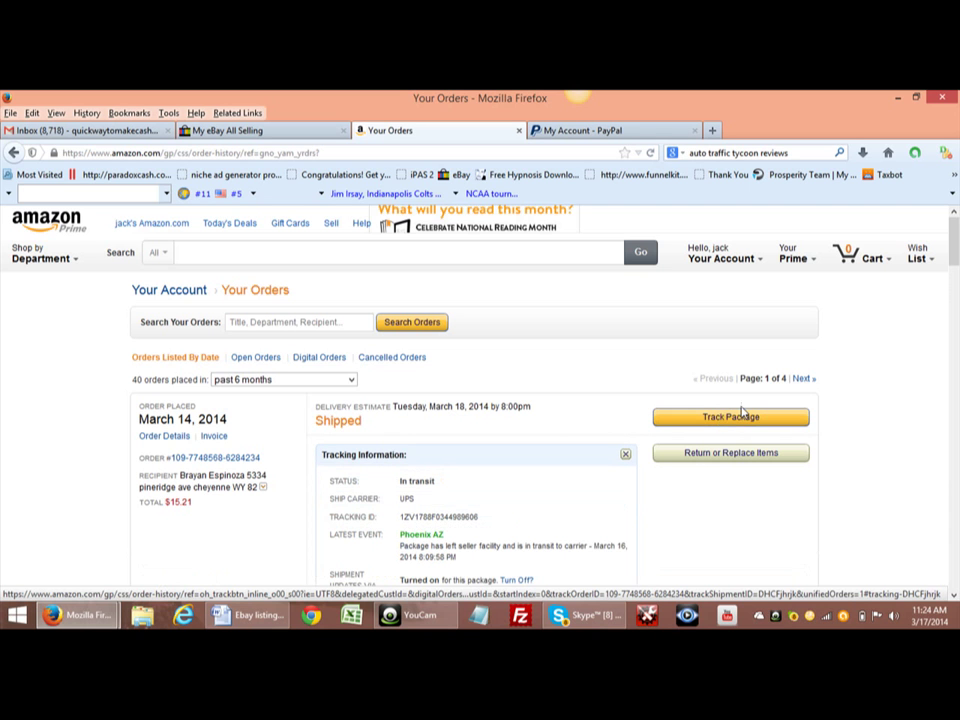
pyautogui.scroll(-3, 955, 260)
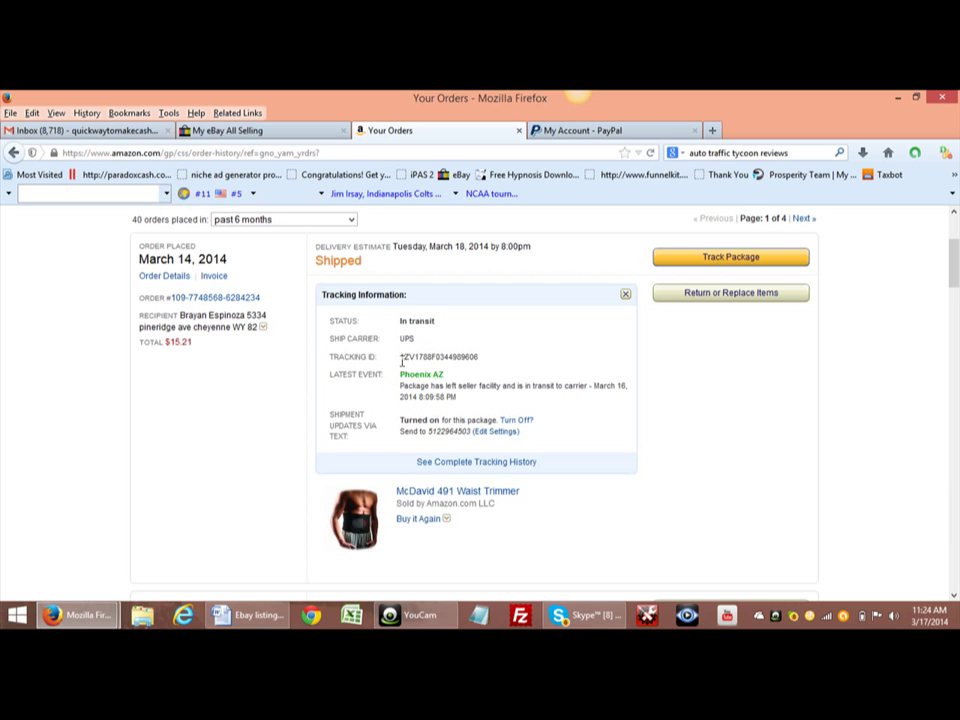
pyautogui.moveTo(401, 356); pyautogui.dragTo(490, 364)
pyautogui.hotkey('ctrl', 'c')
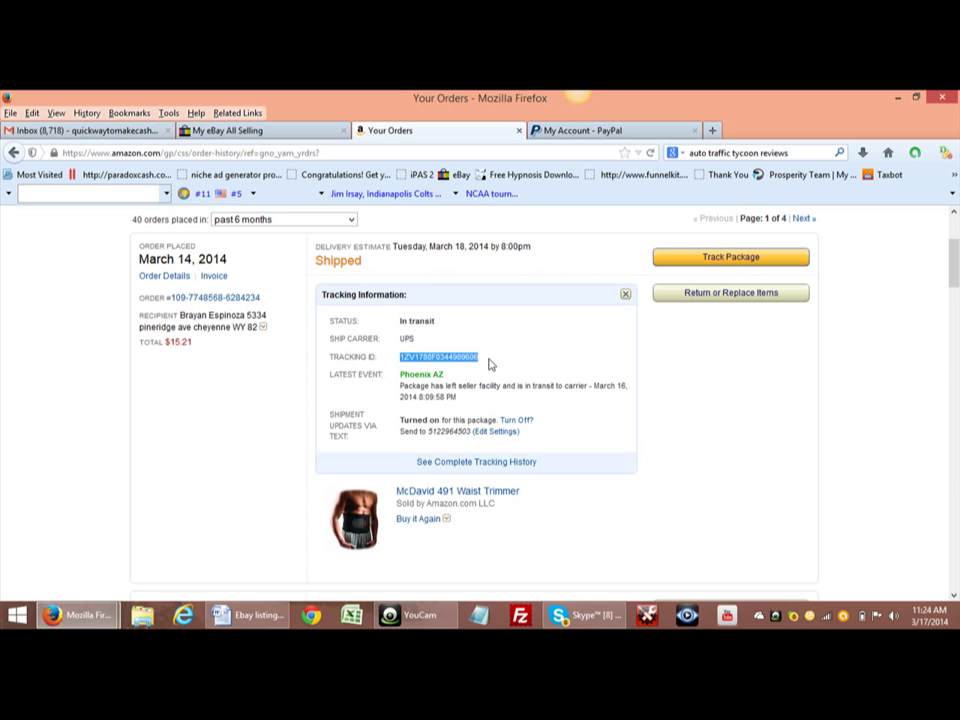
# Scroll the PayPal My Account page down to the My recent activity list of Mar 14 payments
pyautogui.click(643, 133)
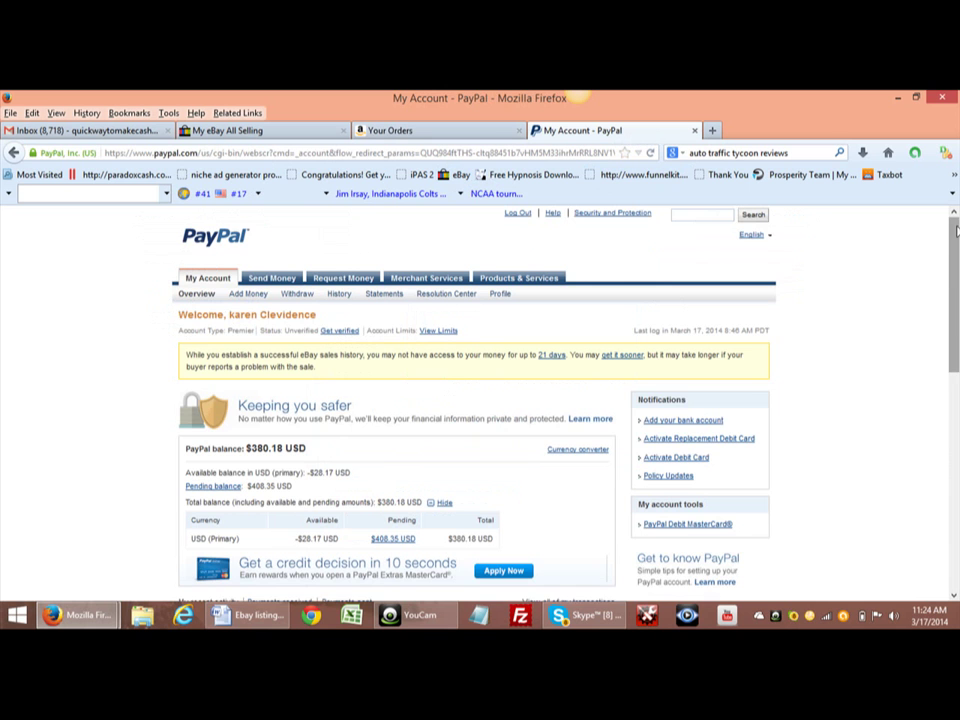
pyautogui.scroll(-3, 955, 305)
pyautogui.moveTo(956, 310); pyautogui.dragTo(956, 348)
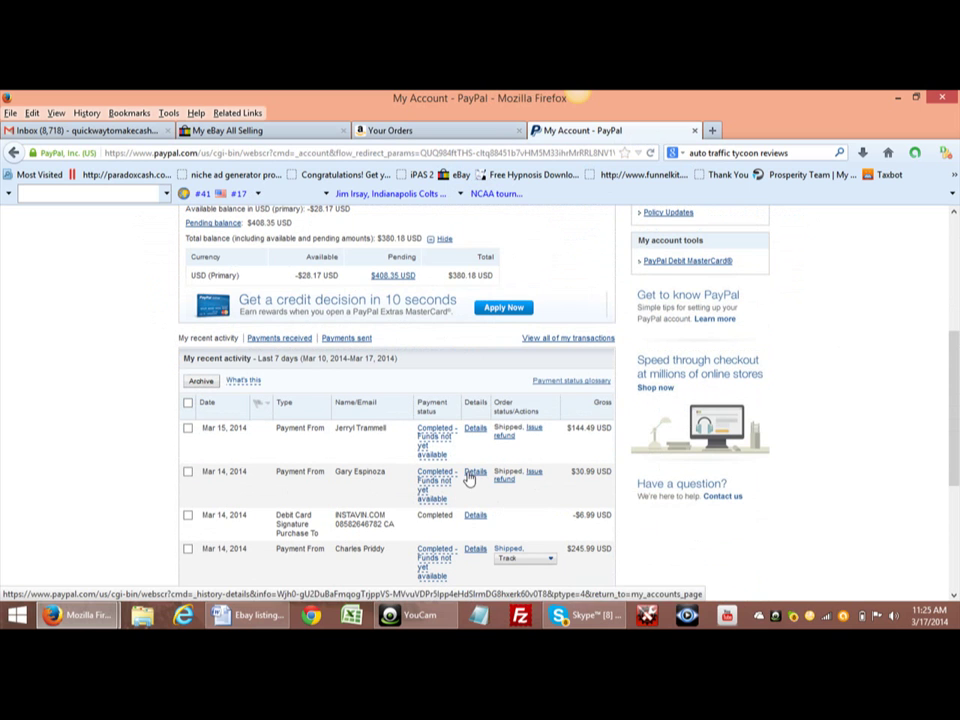
pyautogui.moveTo(447, 437)
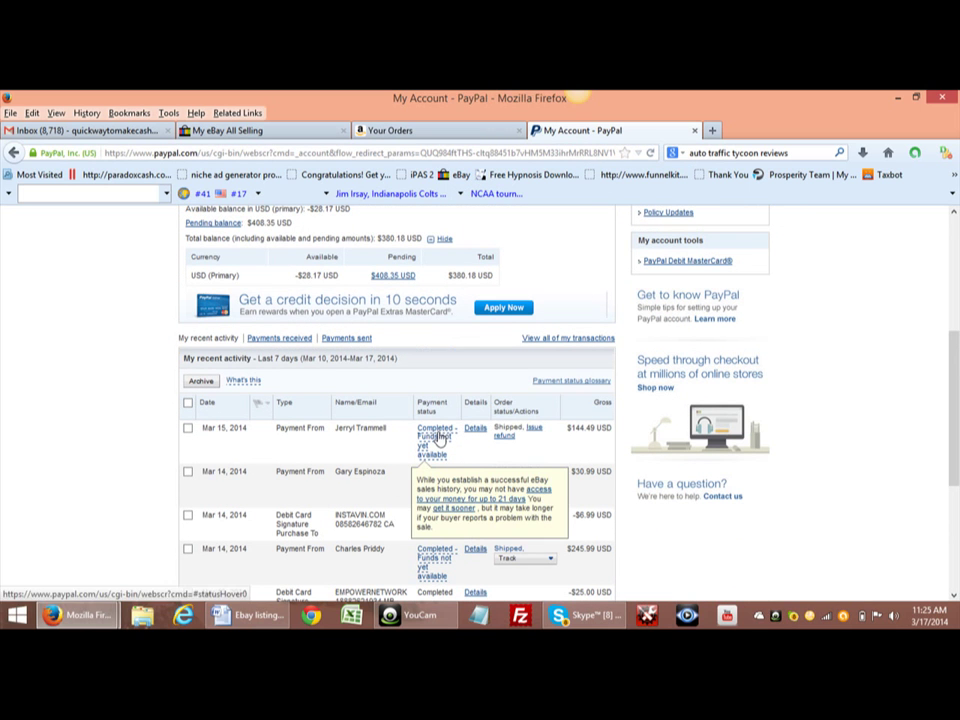
pyautogui.moveTo(432, 482)
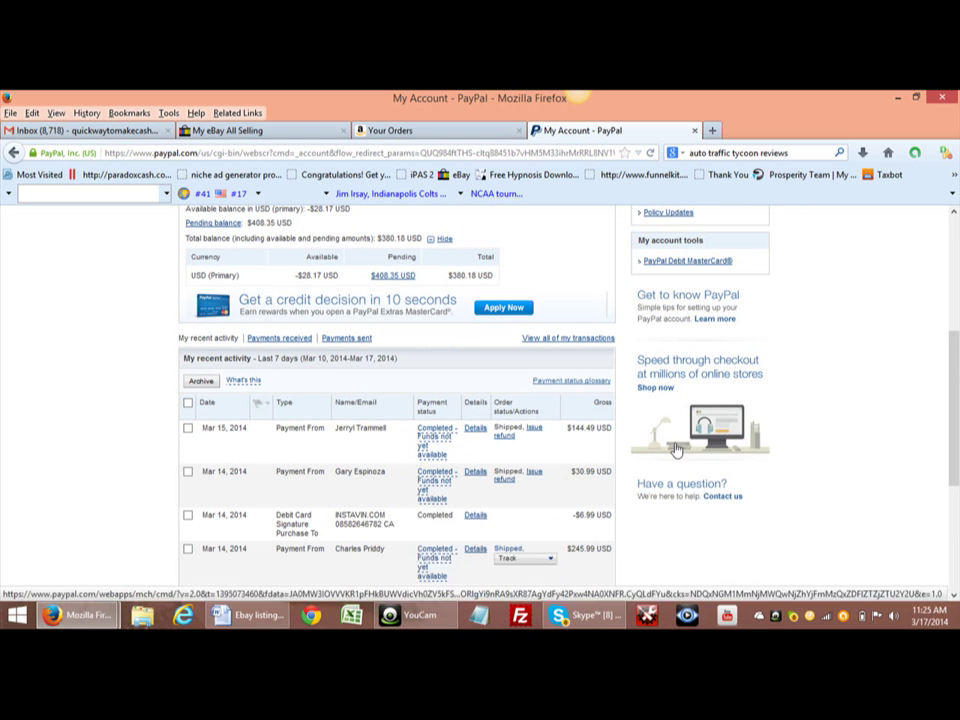
pyautogui.moveTo(957, 393); pyautogui.dragTo(957, 420)
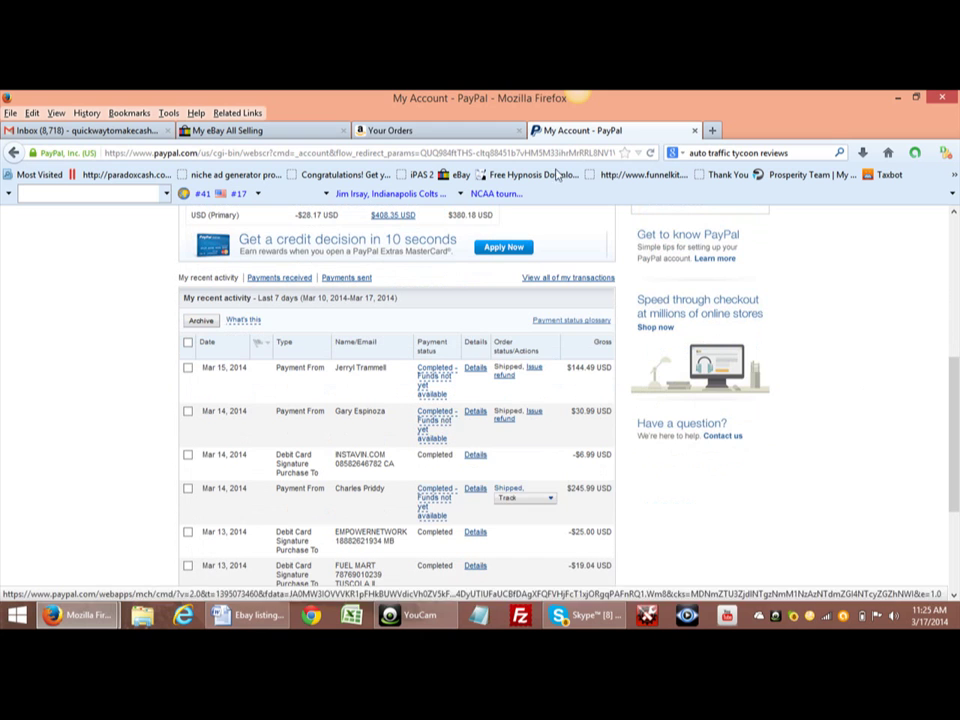
pyautogui.click(413, 133)
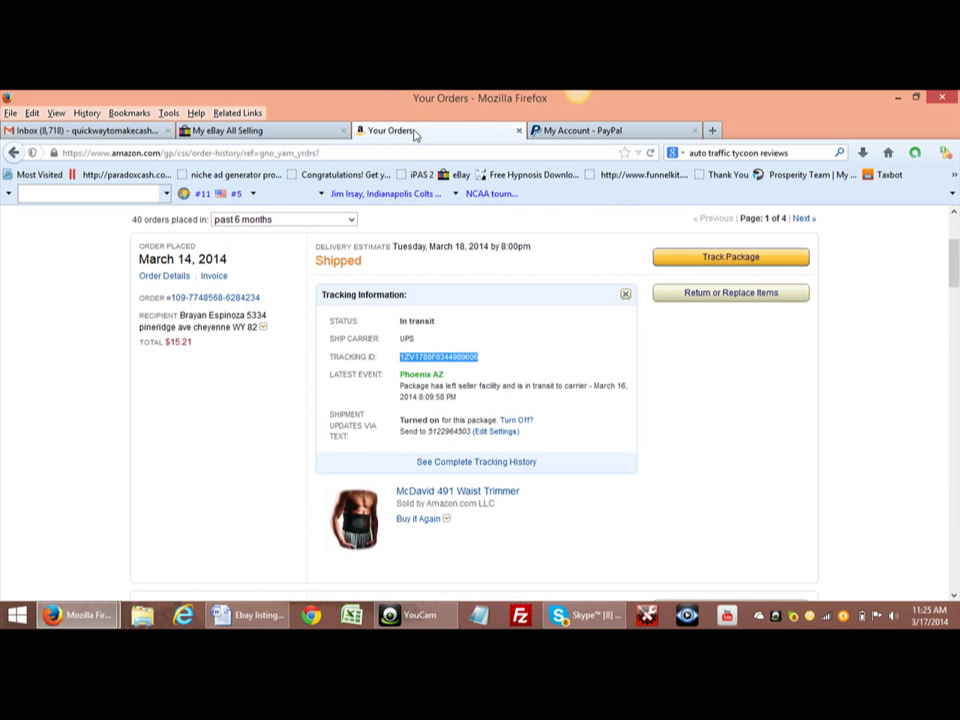
pyautogui.click(622, 138)
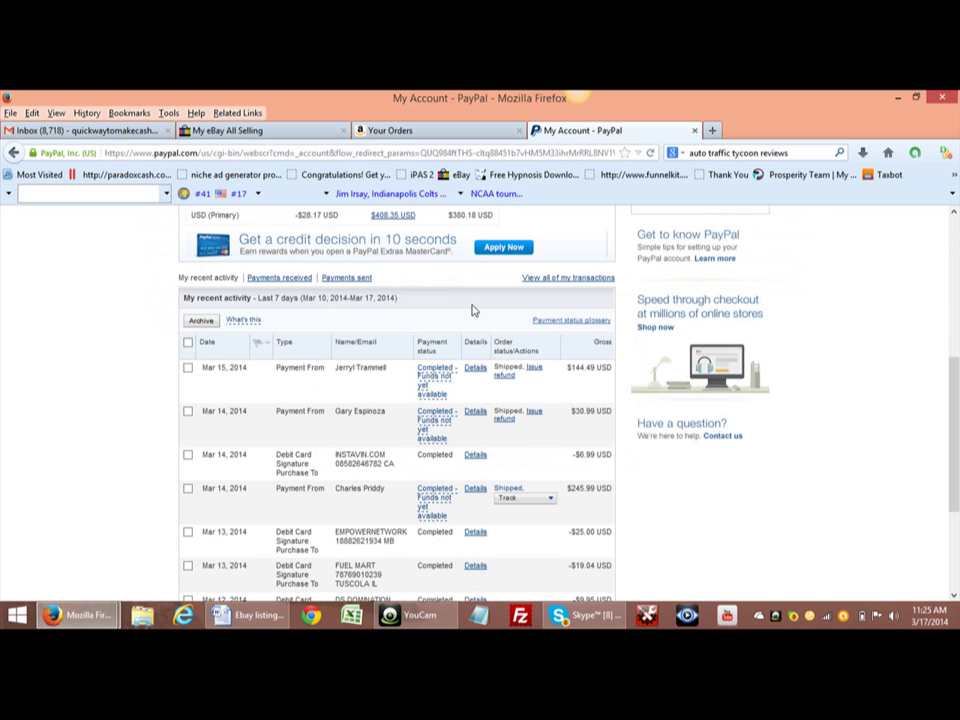
pyautogui.moveTo(452, 420)
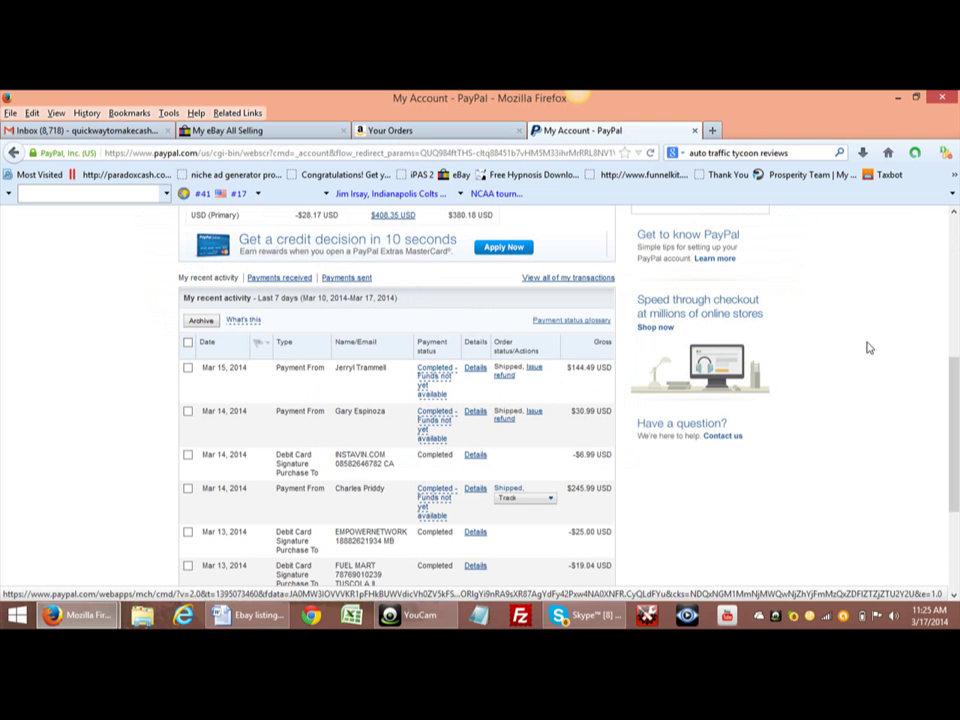
pyautogui.moveTo(955, 405)
pyautogui.mouseDown()
pyautogui.moveTo(955, 360)
pyautogui.moveTo(957, 416)
pyautogui.mouseUp()
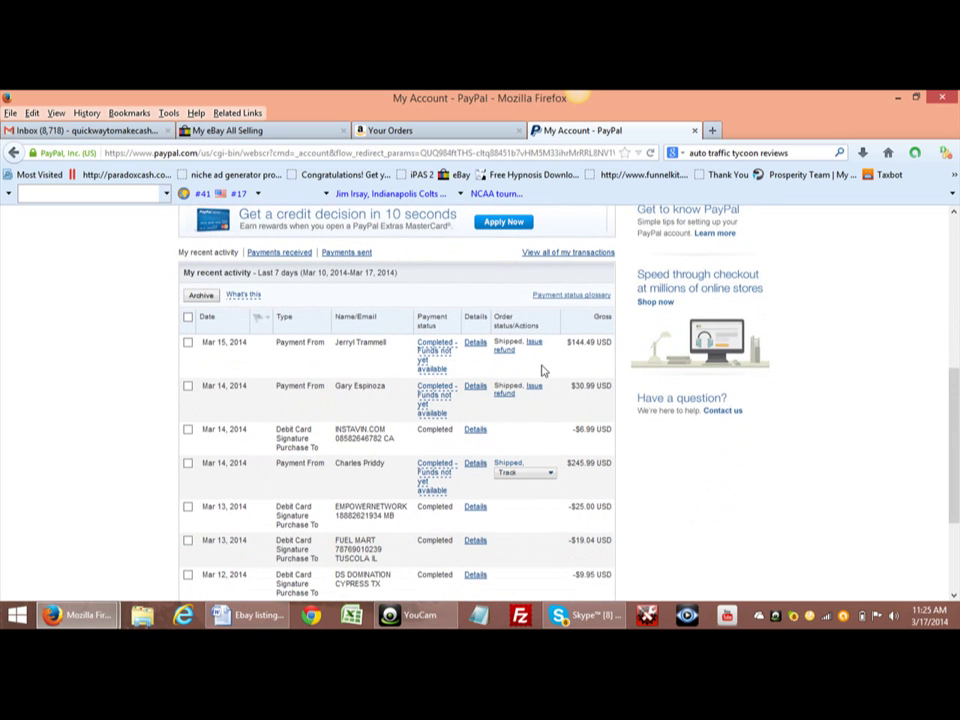
# Add the pasted tracking number with UPS as carrier to the Mar 14 $30.99 payment and save
pyautogui.click(476, 387)
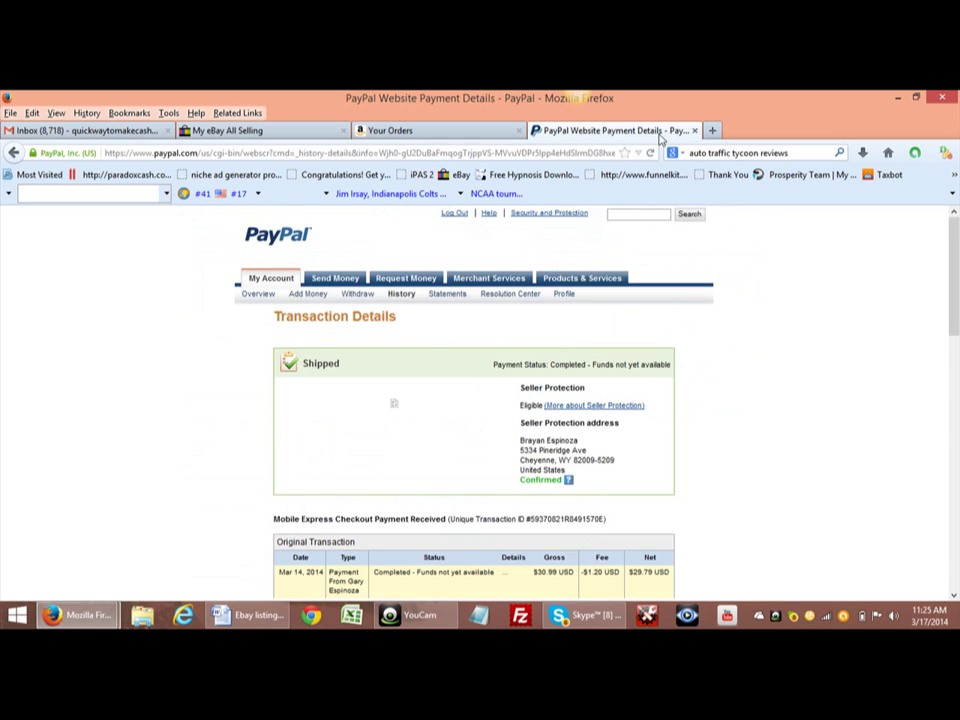
pyautogui.moveTo(955, 270); pyautogui.dragTo(957, 535)
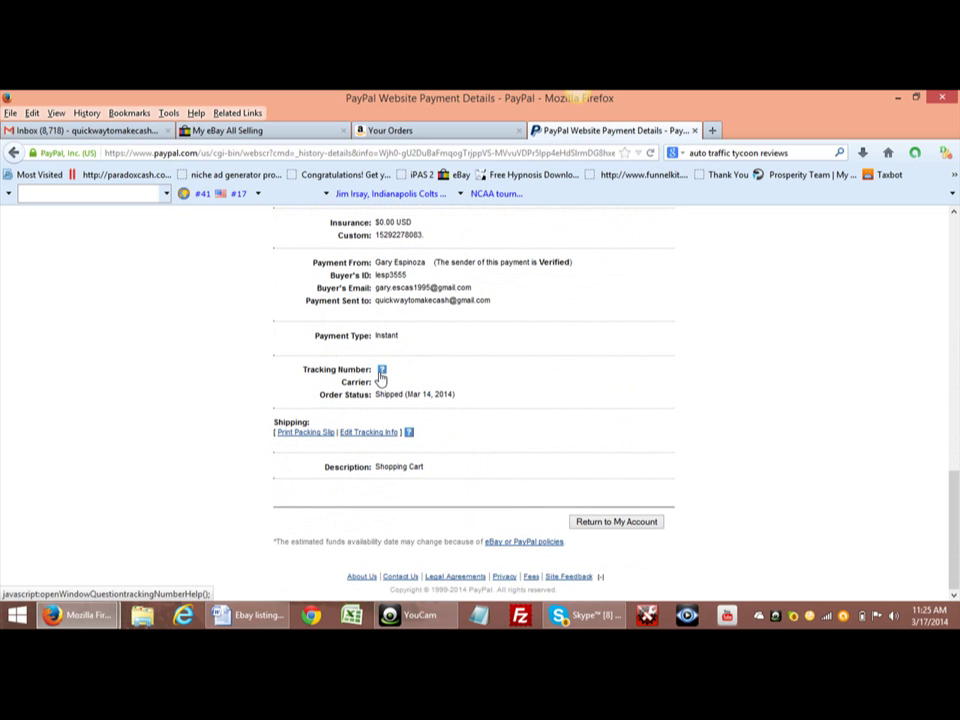
pyautogui.click(368, 433)
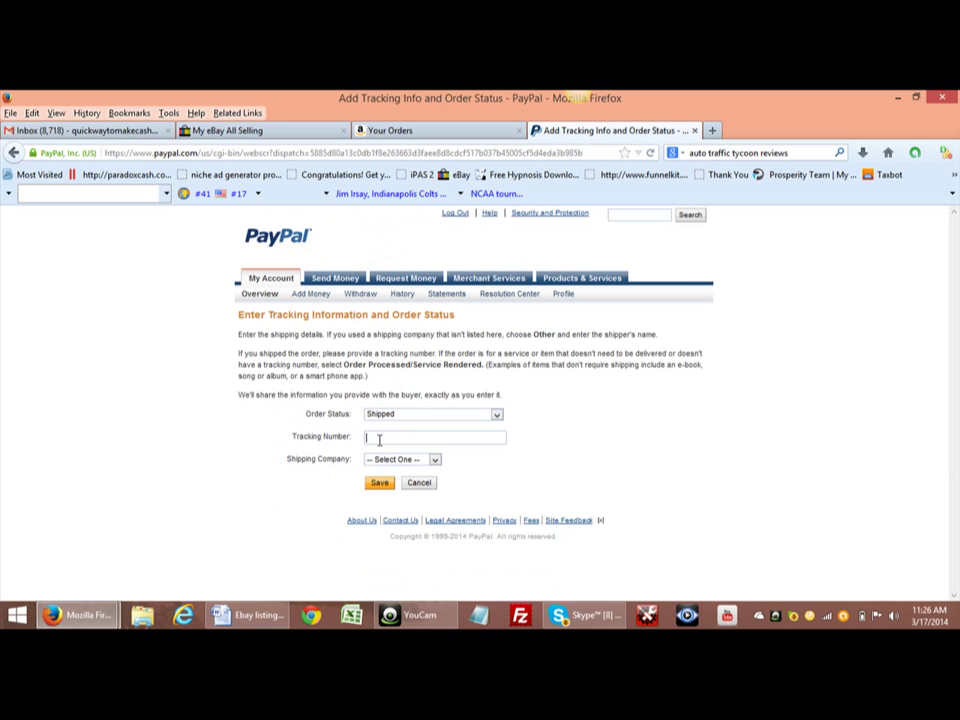
pyautogui.hotkey('ctrl', 'v')
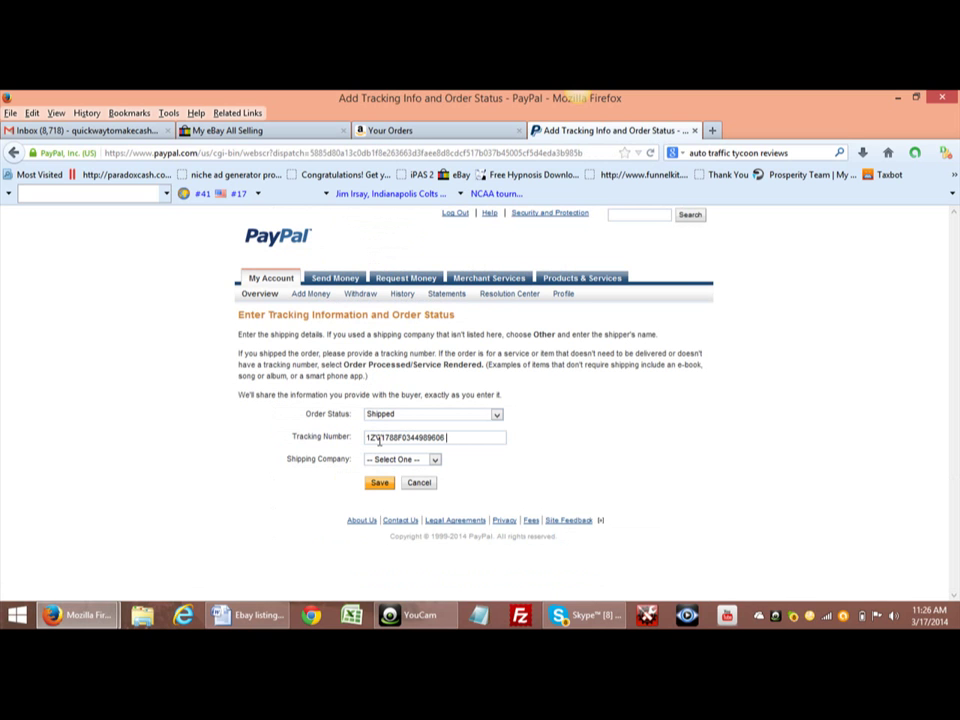
pyautogui.click(435, 460)
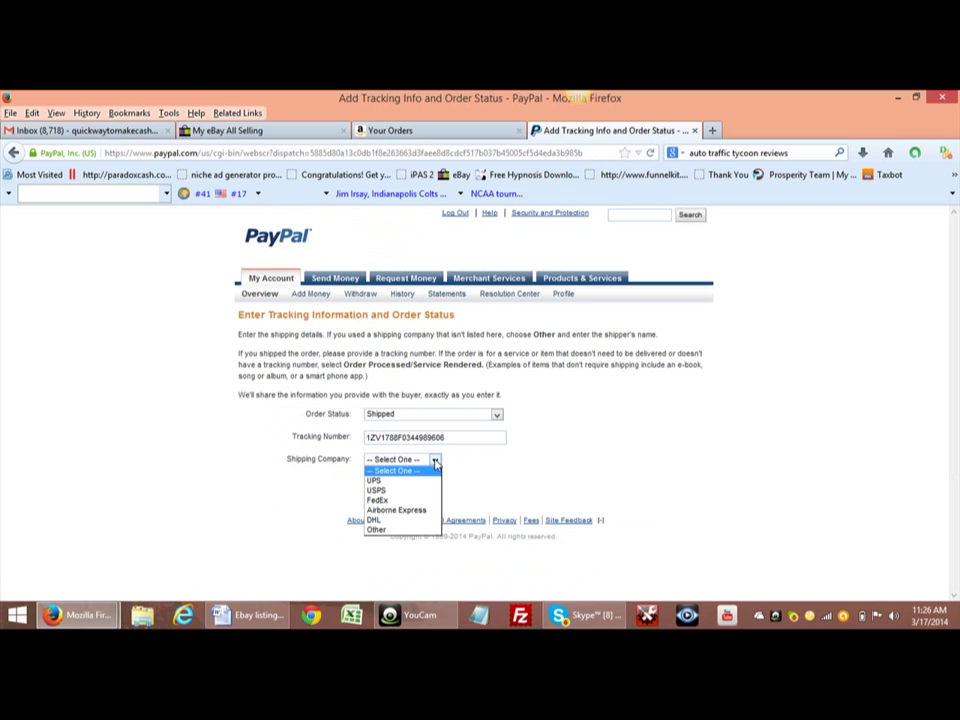
pyautogui.click(418, 481)
pyautogui.click(380, 483)
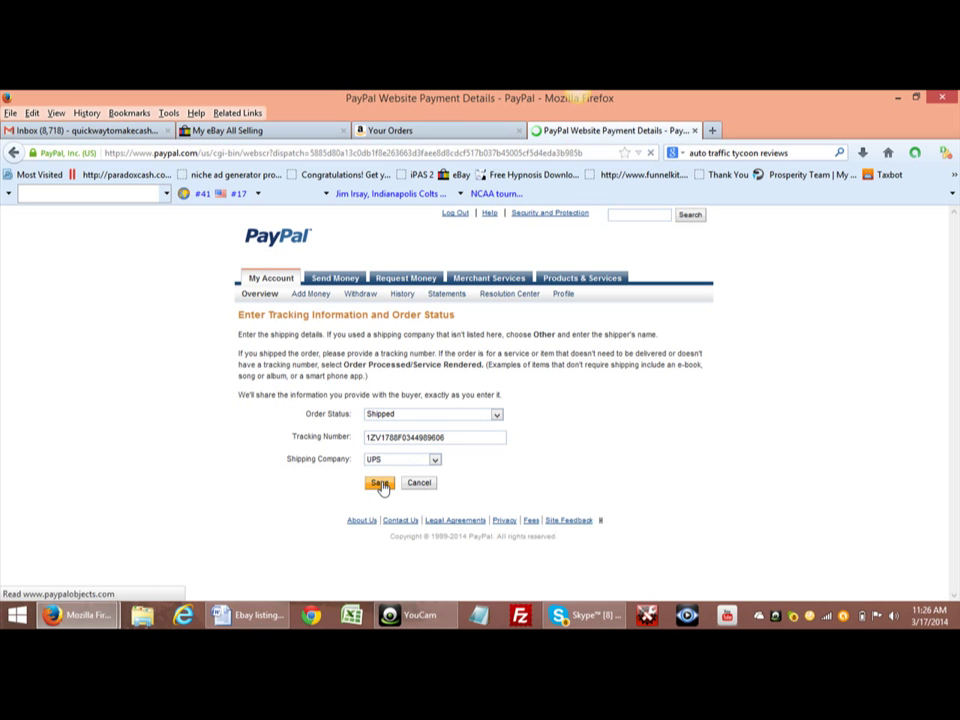
# Reload My eBay All Selling and find the tracking number on the $30.99 McDavid waist trimmer sale
pyautogui.click(268, 131)
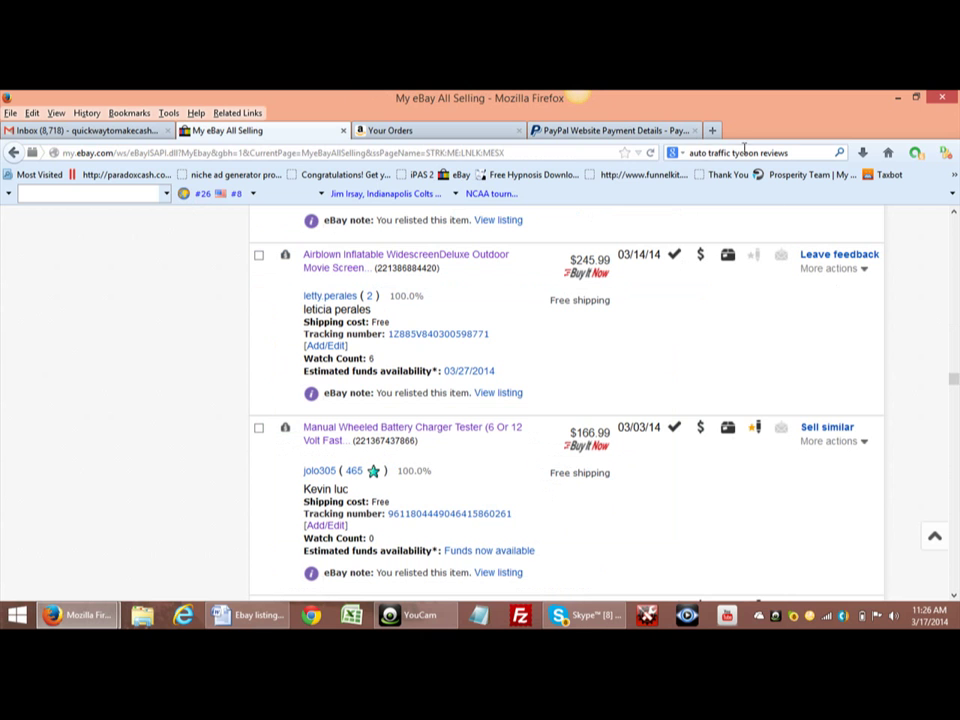
pyautogui.click(651, 156)
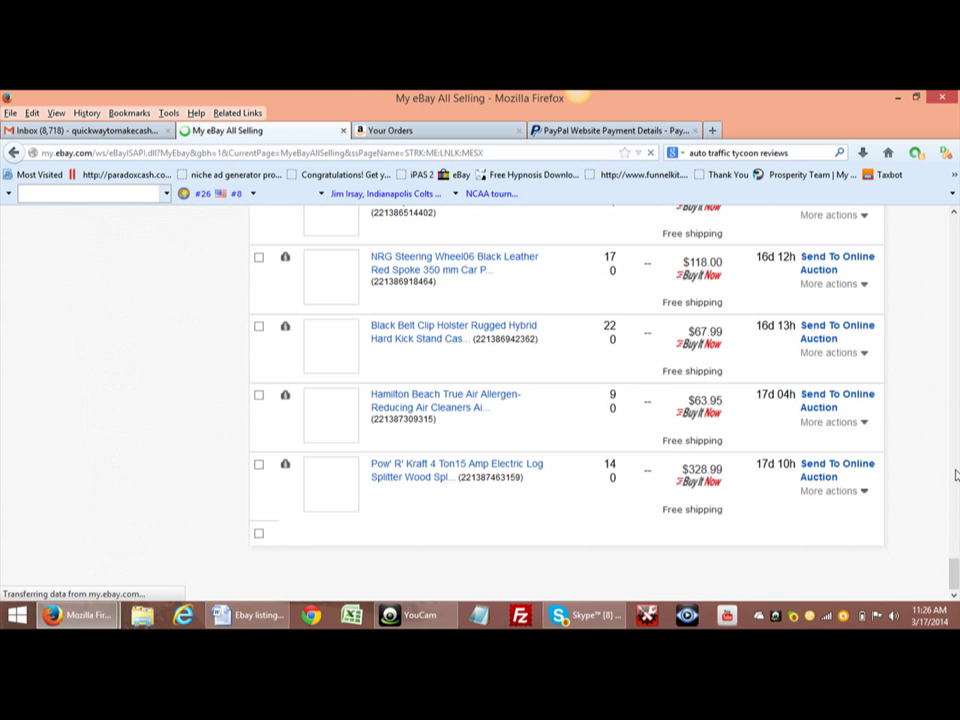
pyautogui.moveTo(945, 551)
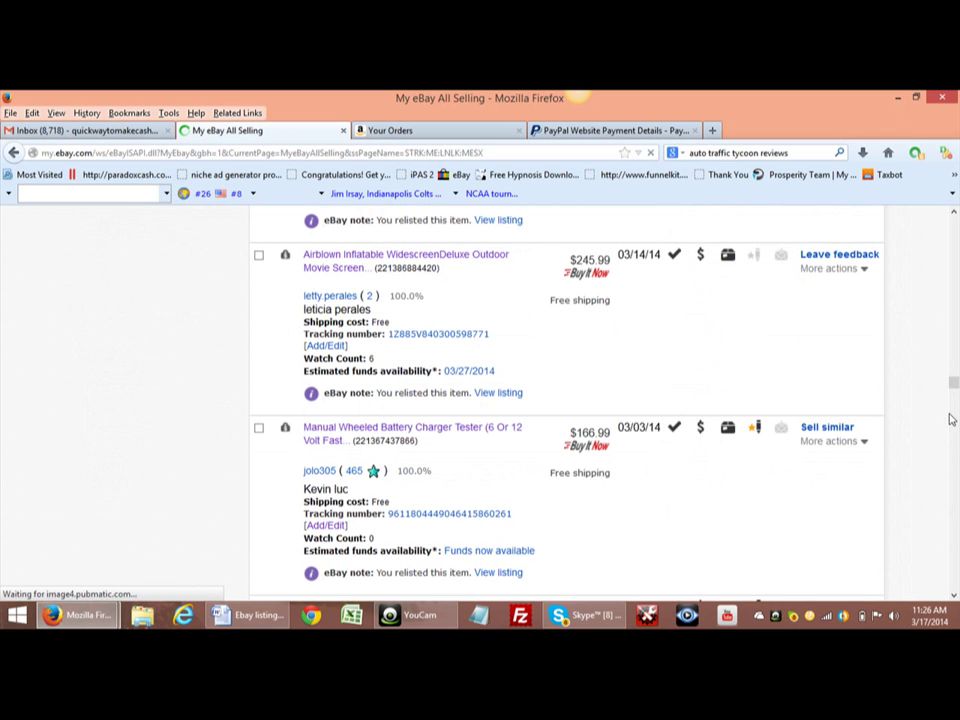
pyautogui.scroll(5, 955, 370)
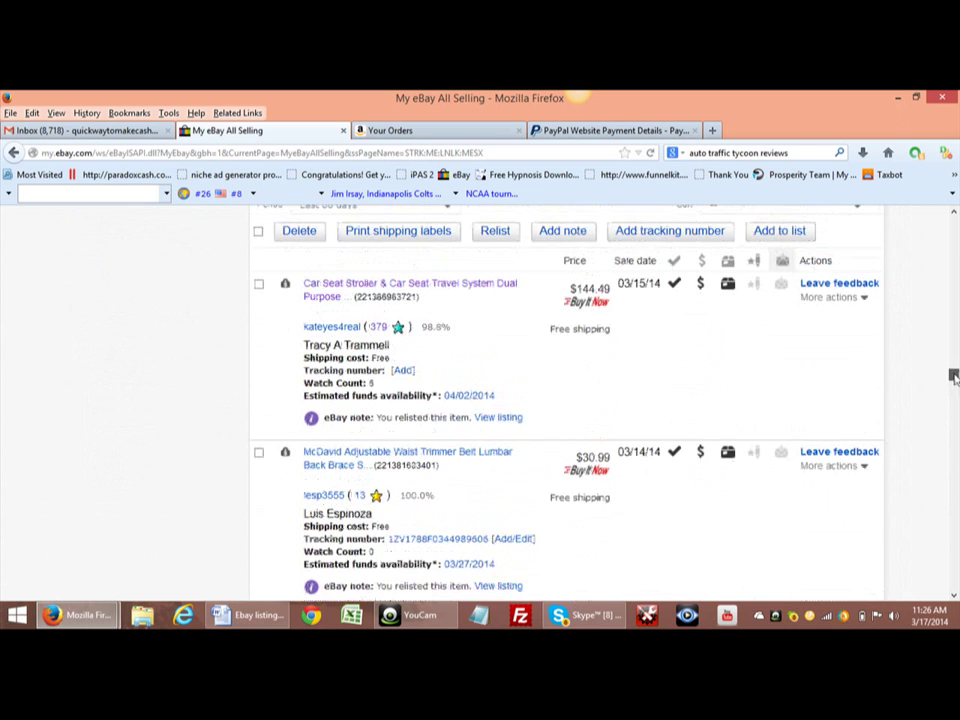
pyautogui.scroll(-1, 953, 373)
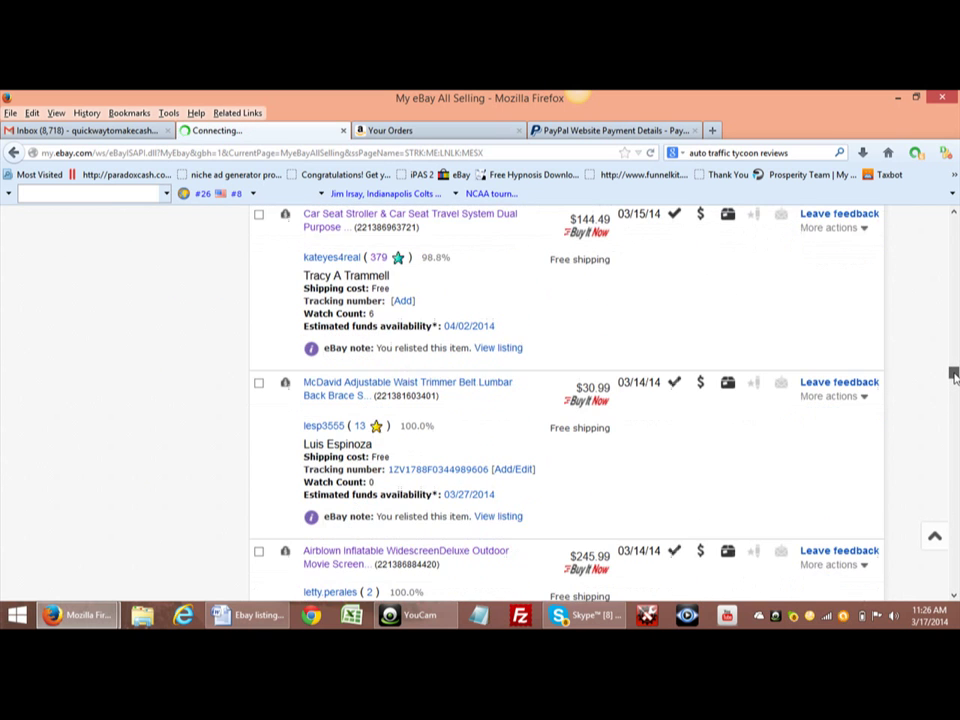
pyautogui.scroll(-3, 953, 373)
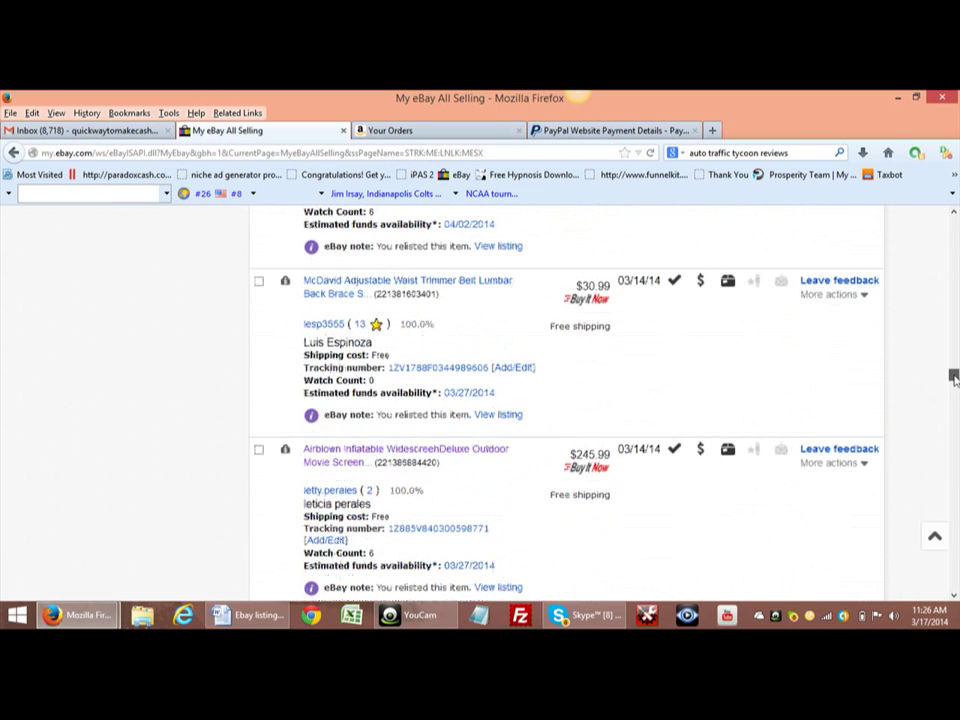
pyautogui.click(250, 618)
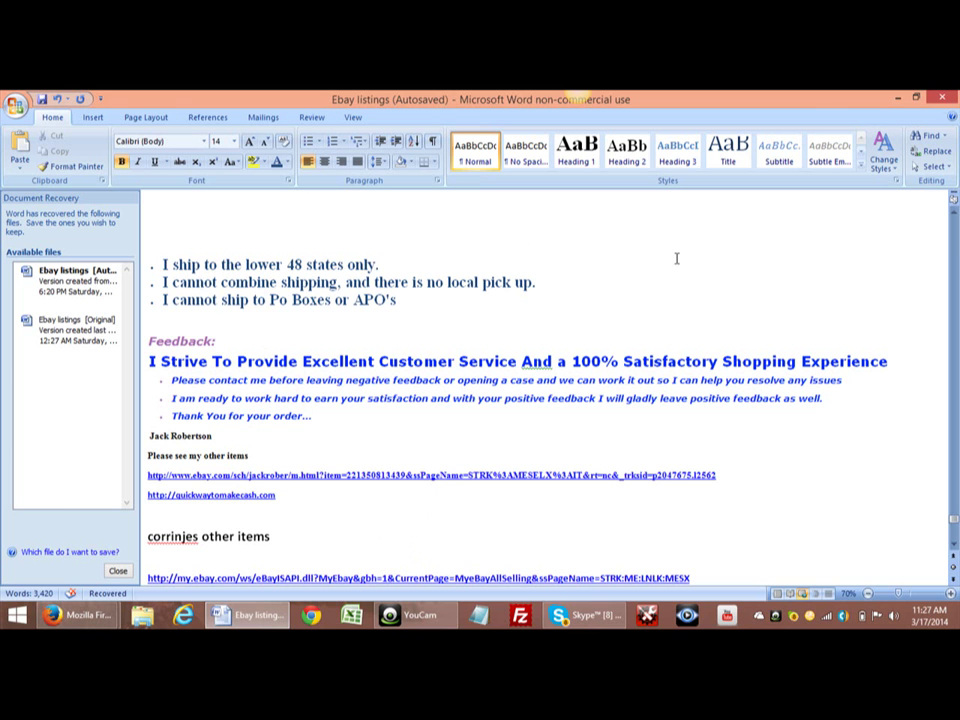
pyautogui.click(898, 101)
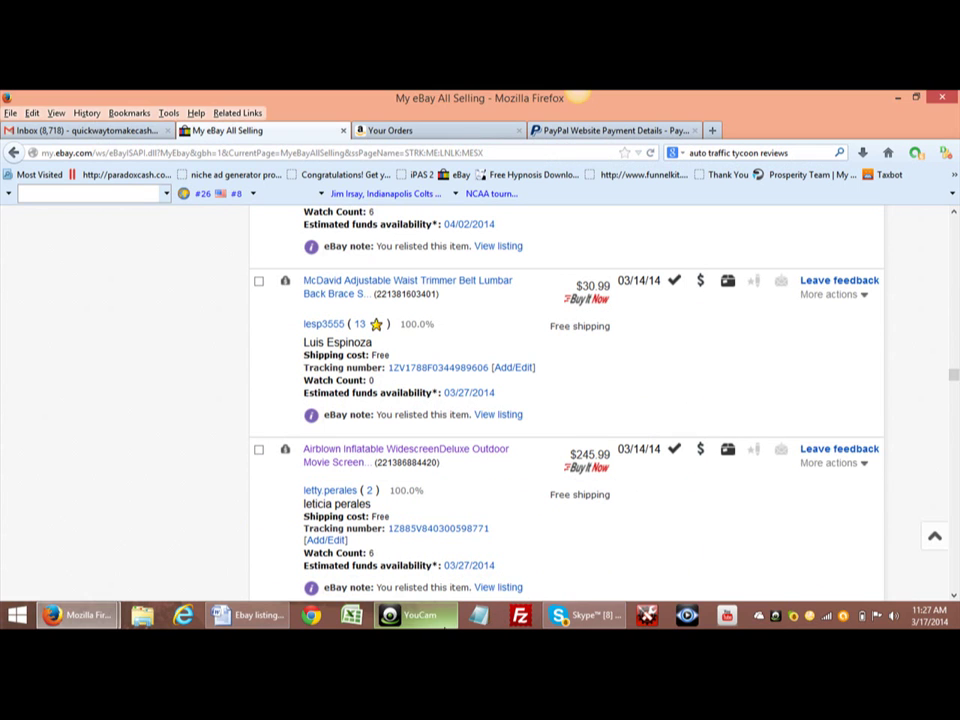
pyautogui.click(389, 617)
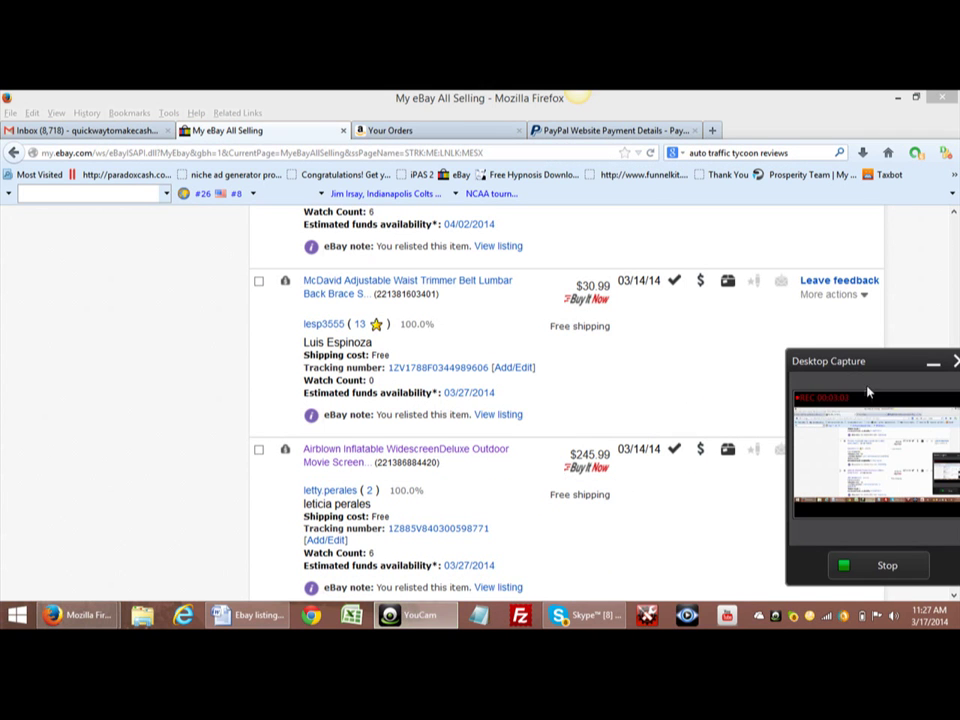
pyautogui.moveTo(860, 363); pyautogui.dragTo(767, 104)
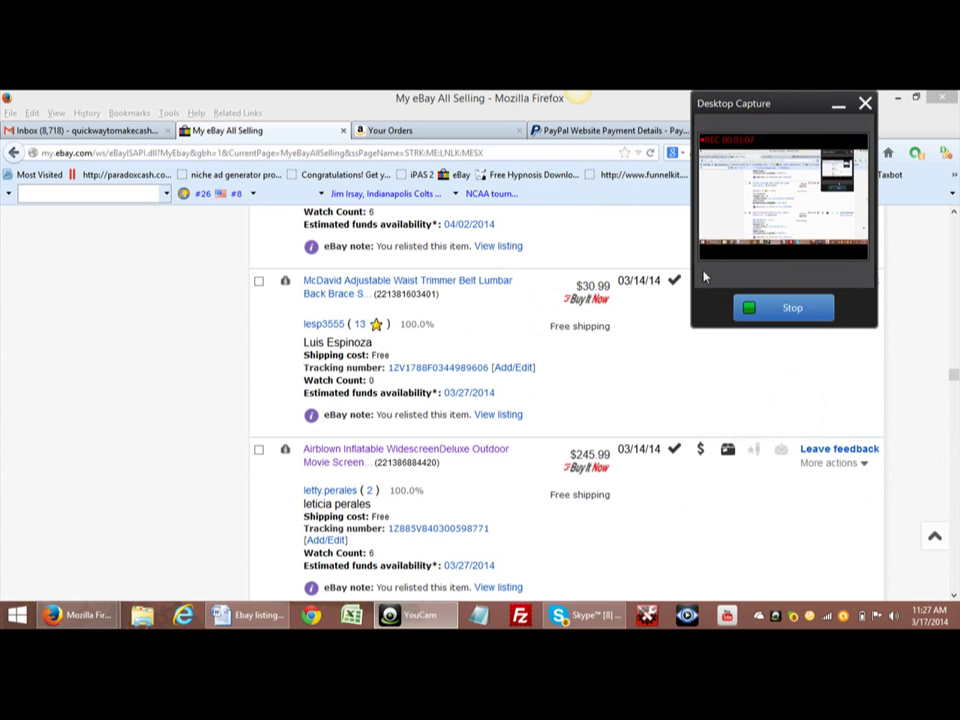